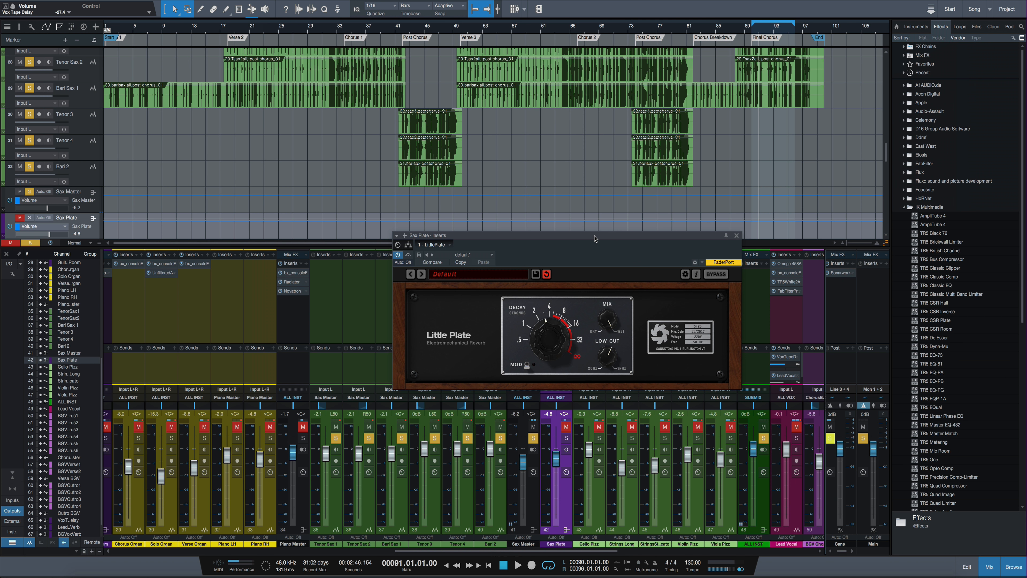
# Step: Play back the saxophones from bar 91 with the Little Plate reverb on Sax Plate active, and stop playback
pyautogui.moveTo(579, 205); pyautogui.dragTo(552, 186)
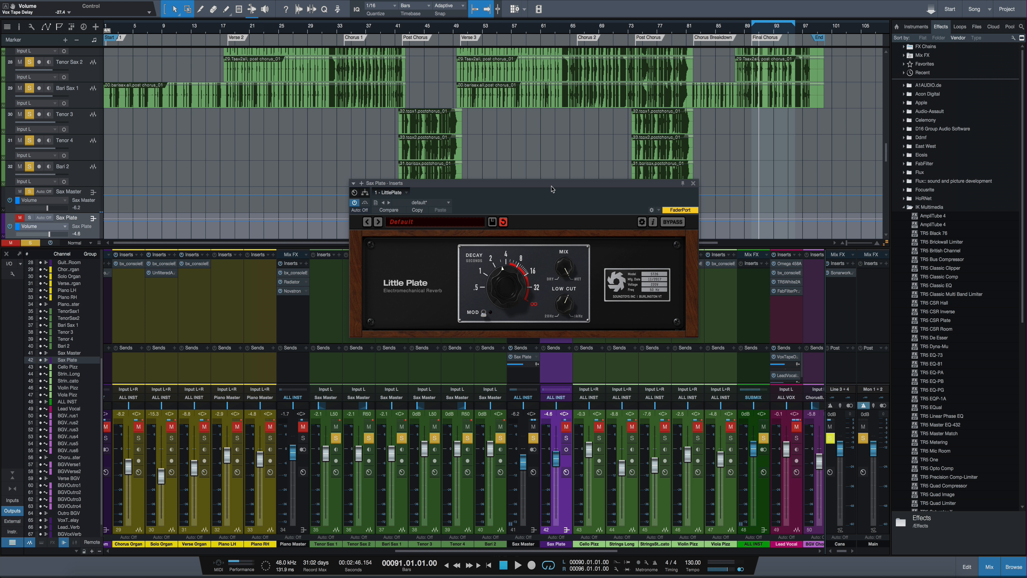
pyautogui.press('space')
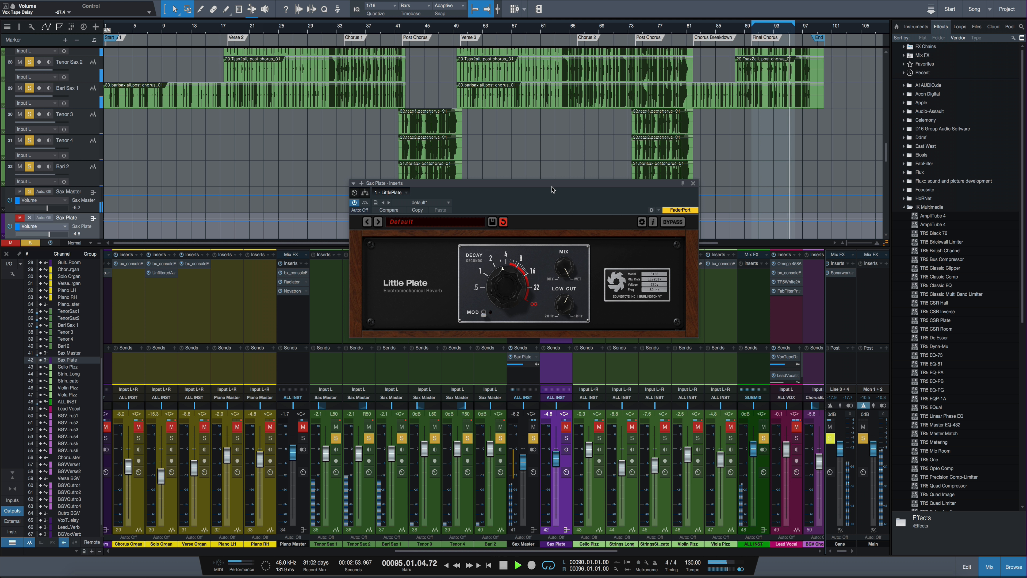
pyautogui.press('space')
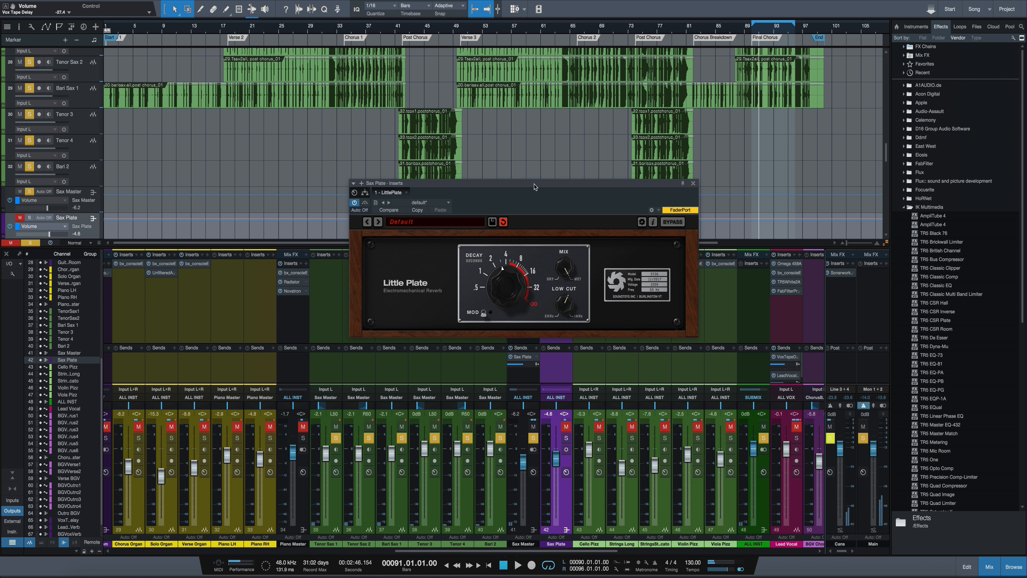
# Step: Inspect the settings of the bx_console E and UBK-1 inserts on the Sax Master channel
pyautogui.moveTo(534, 187); pyautogui.dragTo(583, 345)
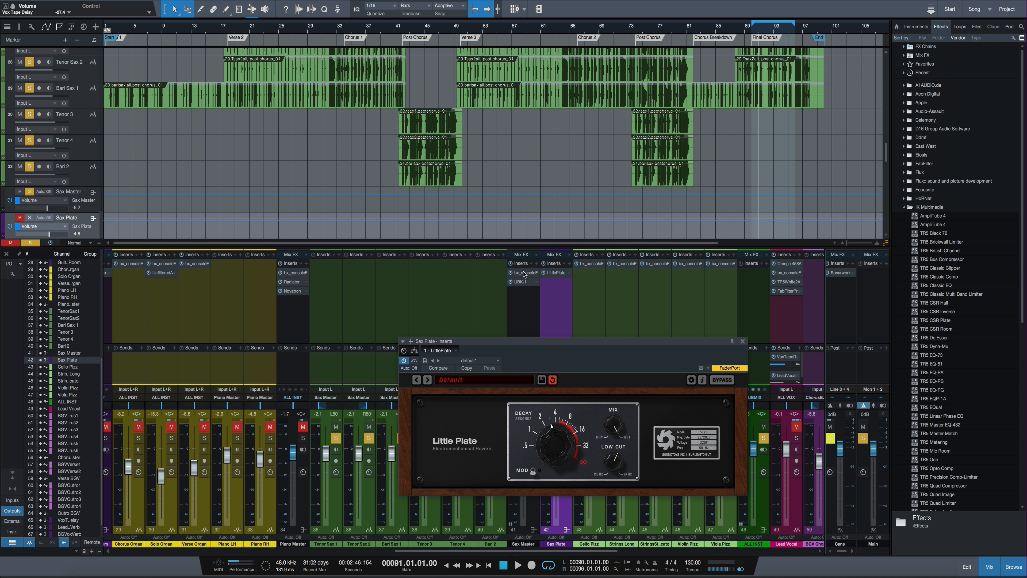
pyautogui.click(525, 273)
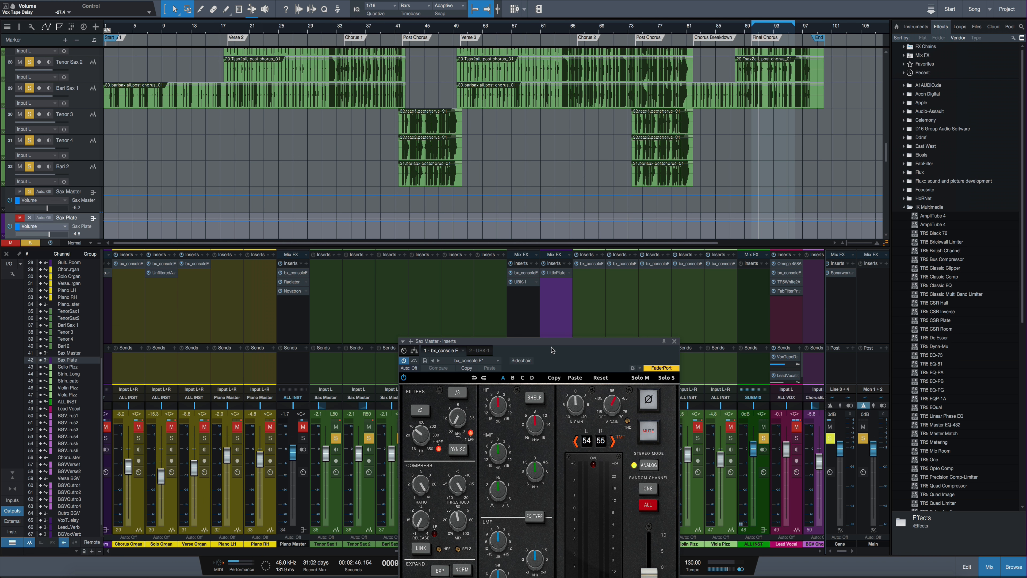
pyautogui.moveTo(552, 350); pyautogui.dragTo(508, 149)
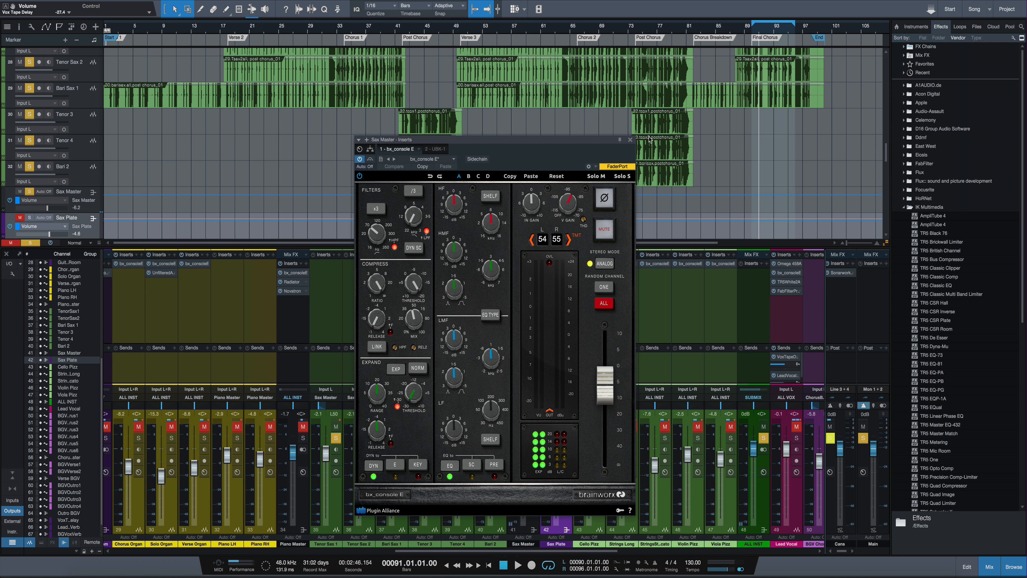
pyautogui.click(434, 149)
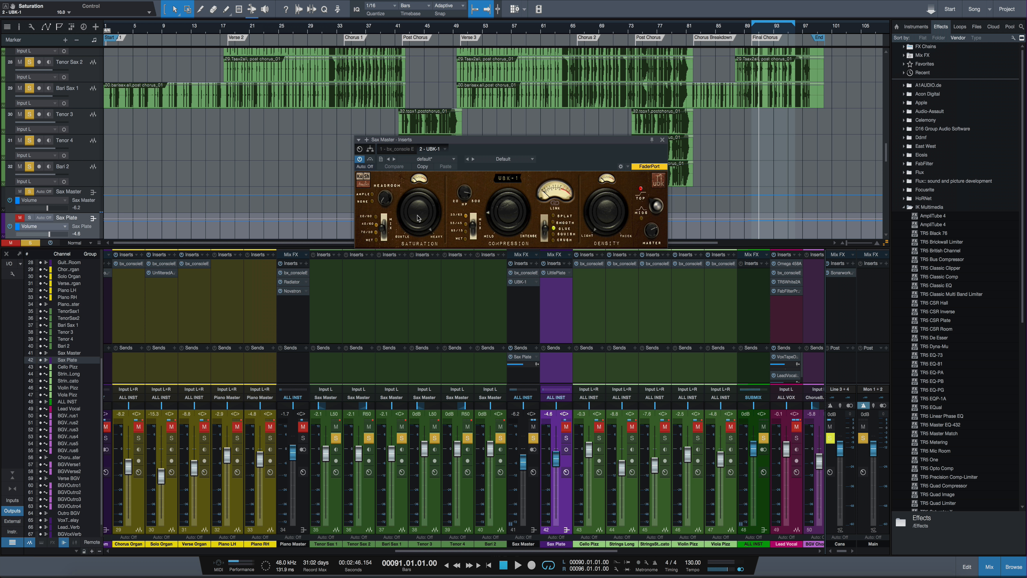
pyautogui.click(664, 140)
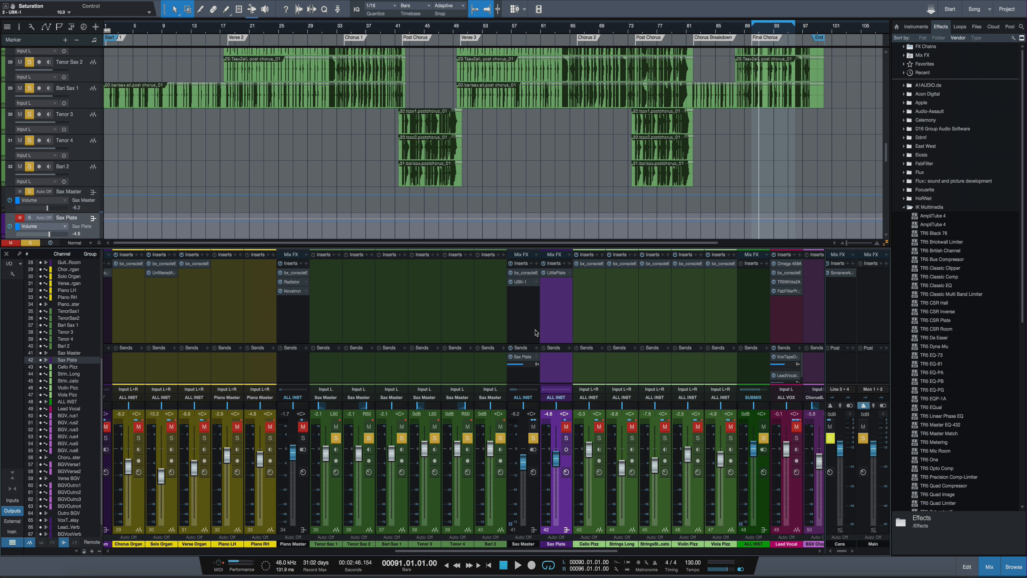
# Step: Reopen the Little Plate reverb on Sax Plate and sweep its decay up to infinity and back to about 3 seconds
pyautogui.click(558, 273)
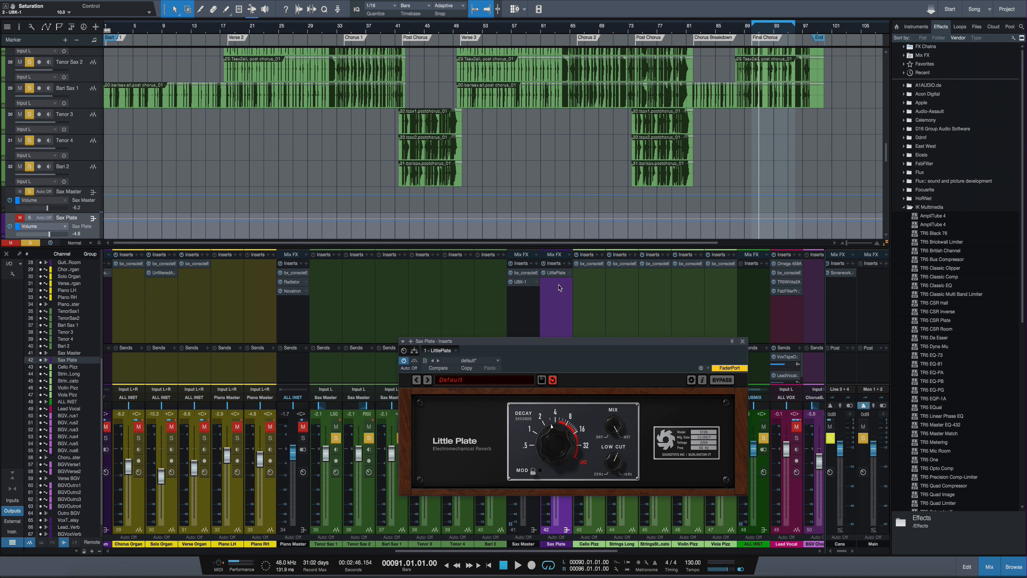
pyautogui.moveTo(622, 351); pyautogui.dragTo(461, 148)
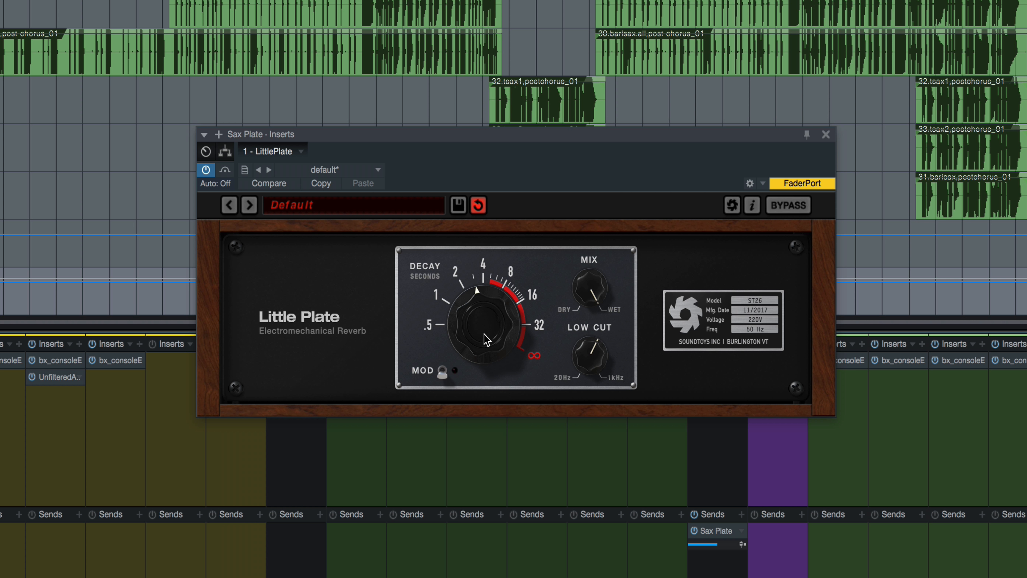
pyautogui.moveTo(486, 345); pyautogui.dragTo(479, 227)
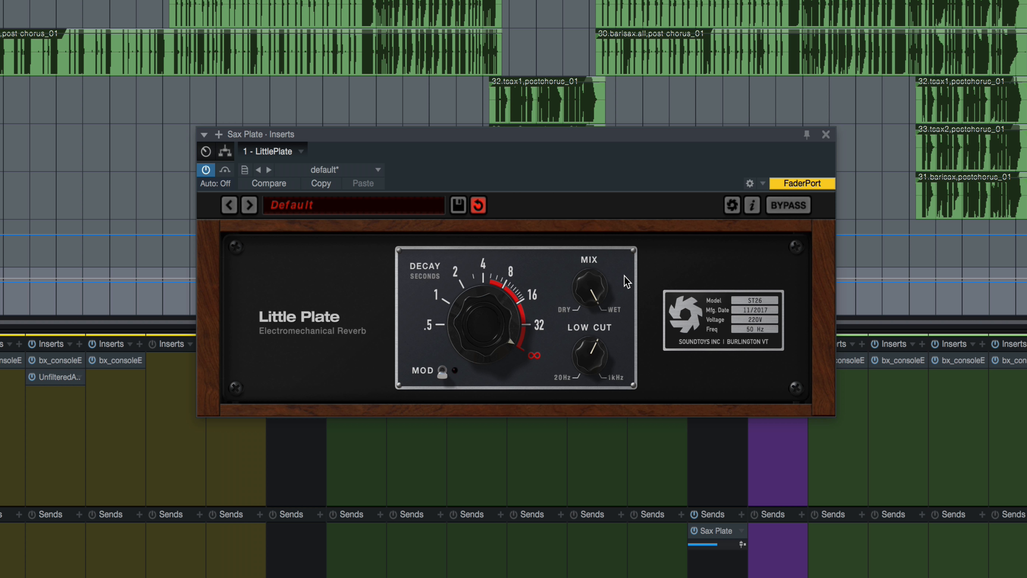
pyautogui.moveTo(472, 320); pyautogui.dragTo(489, 445)
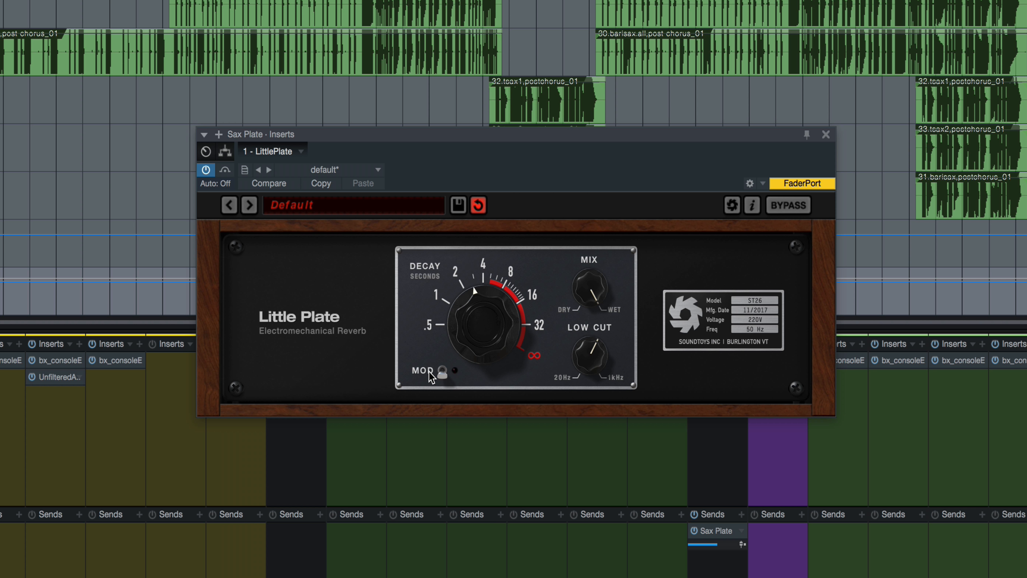
# Step: Try switching the Little Plate's modulation on and off while sweeping the decay between infinity and just under 4 seconds
pyautogui.click(441, 372)
pyautogui.moveTo(485, 342); pyautogui.dragTo(483, 224)
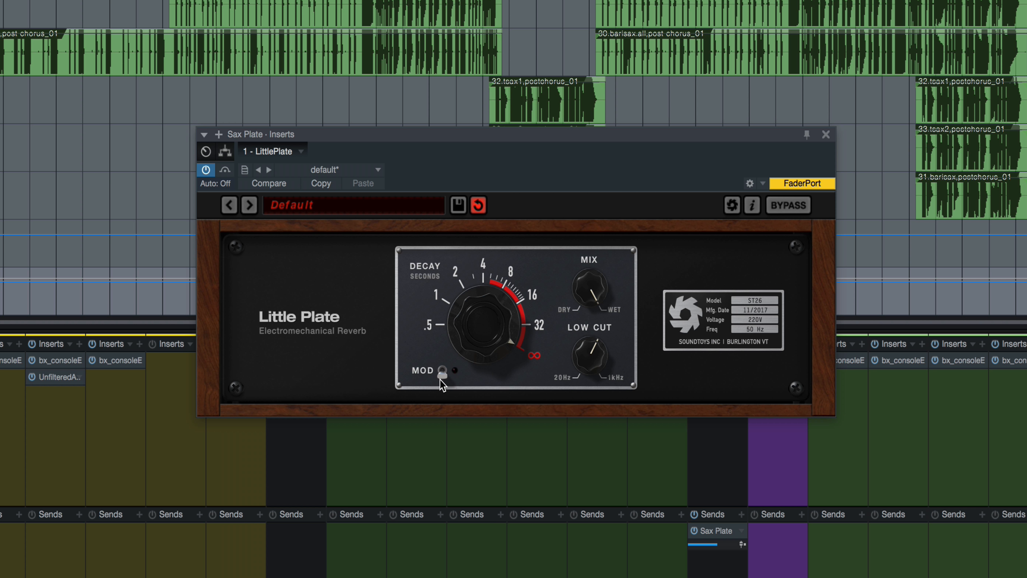
pyautogui.click(442, 372)
pyautogui.click(442, 374)
pyautogui.click(442, 374)
pyautogui.click(444, 369)
pyautogui.moveTo(483, 375); pyautogui.dragTo(481, 172)
pyautogui.click(443, 372)
pyautogui.moveTo(483, 327); pyautogui.dragTo(479, 417)
pyautogui.click(444, 370)
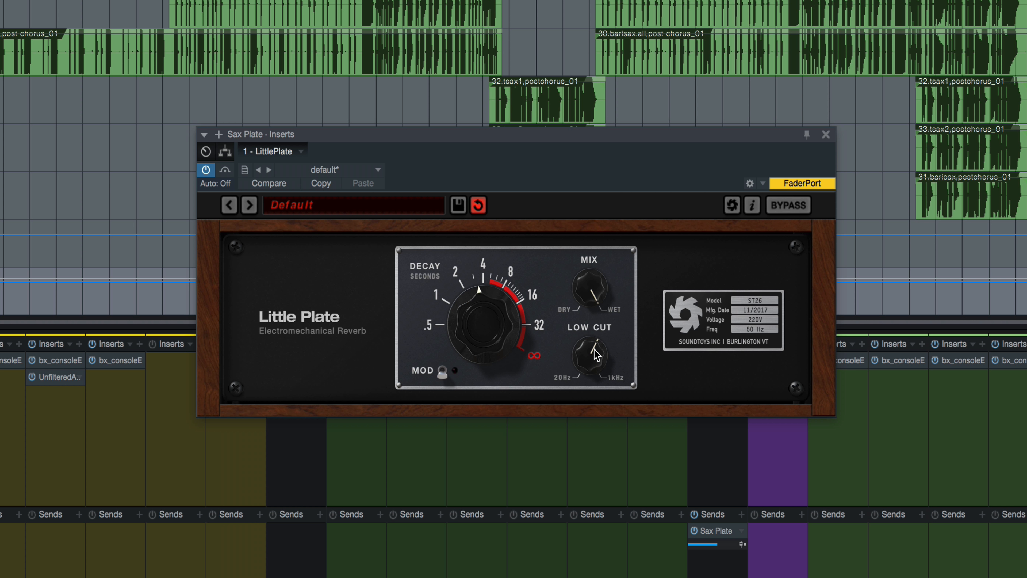
# Step: Lower the Sax Plate reverb's low cut slightly and set its decay to about 3 seconds
pyautogui.moveTo(596, 355)
pyautogui.mouseDown()
pyautogui.moveTo(592, 452)
pyautogui.moveTo(619, 291)
pyautogui.moveTo(595, 356)
pyautogui.moveTo(598, 339)
pyautogui.mouseUp()
pyautogui.moveTo(436, 147); pyautogui.dragTo(492, 186)
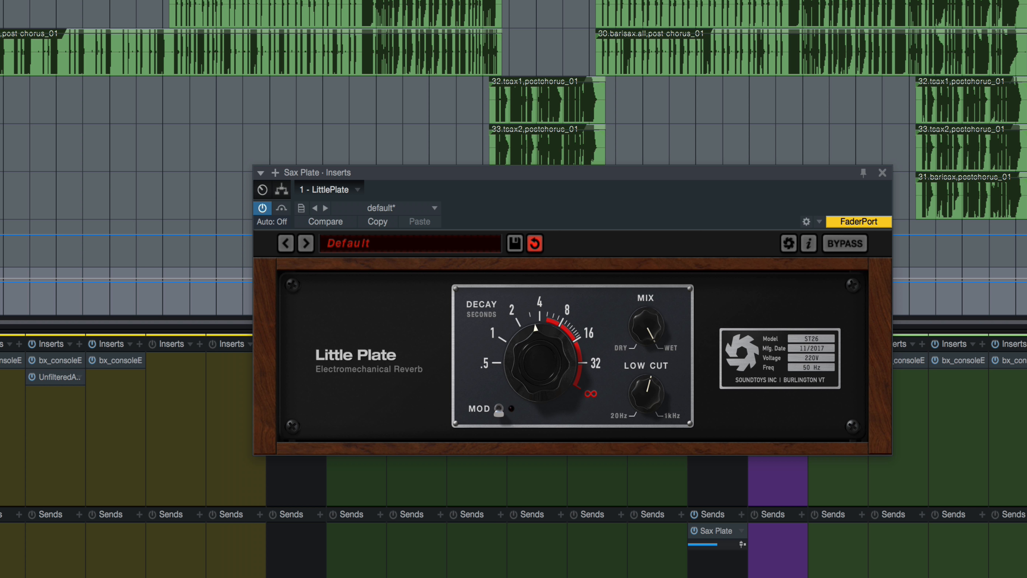
pyautogui.moveTo(526, 366); pyautogui.dragTo(526, 369)
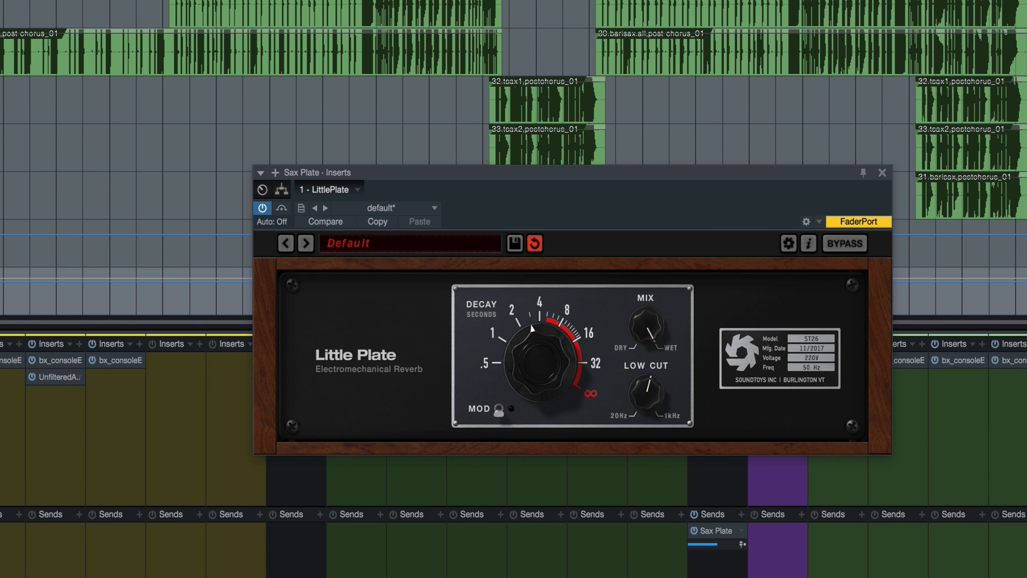
# Step: Play back the full mix from bar 50 with the sax reverb active, and stop playback
pyautogui.hscroll(5, 538, 514)
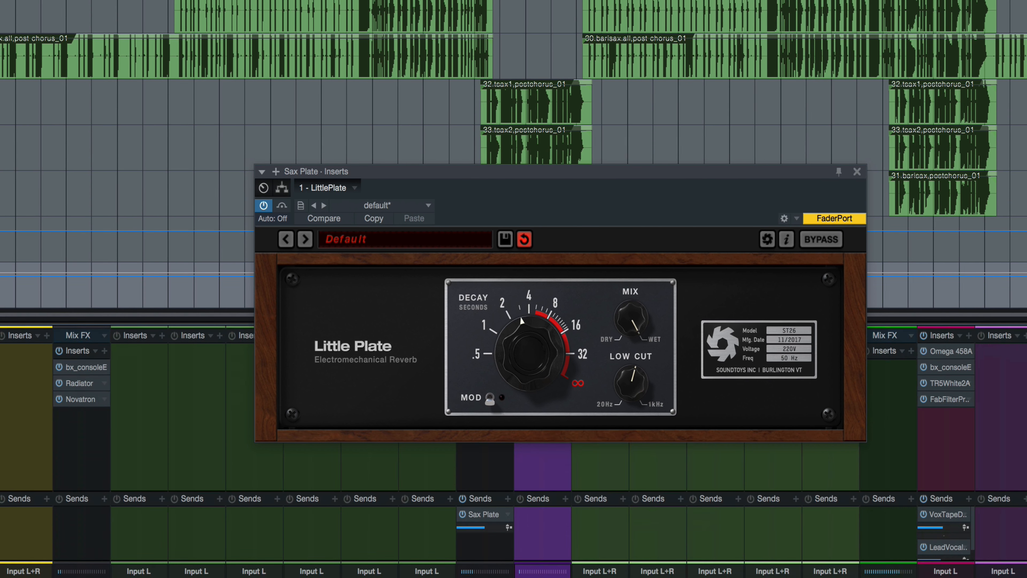
pyautogui.hscroll(-2, 514, 512)
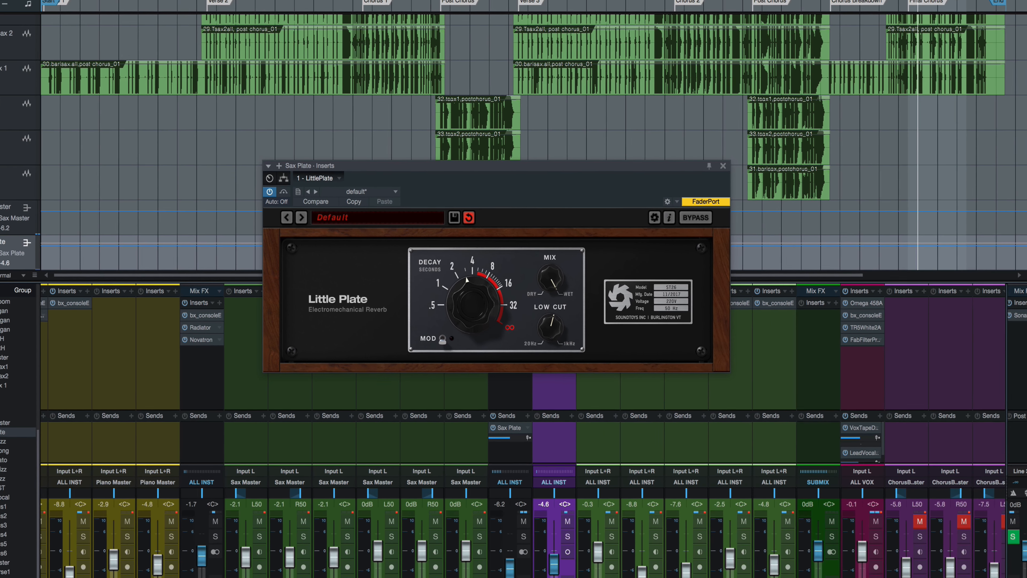
pyautogui.press('space')
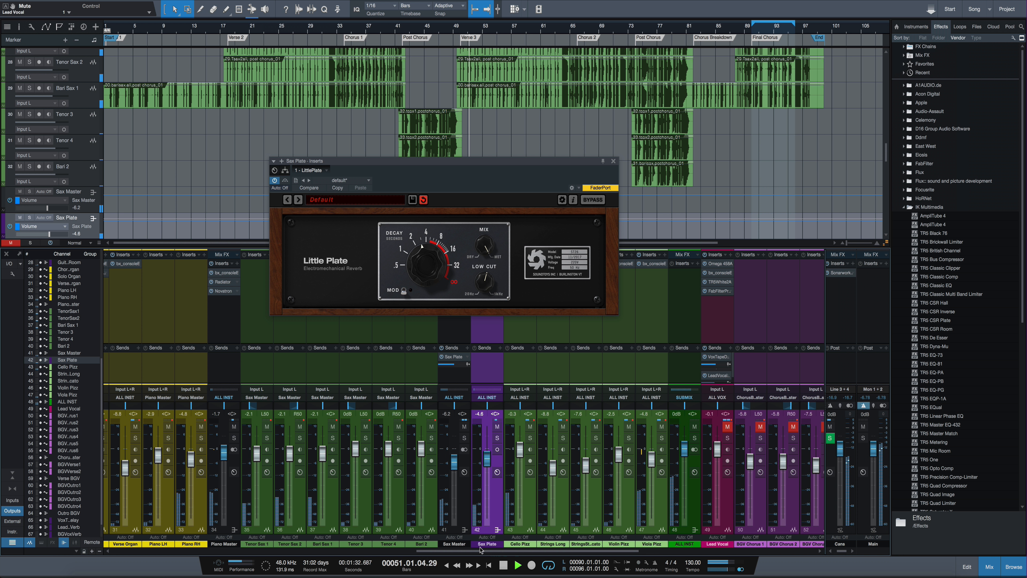
pyautogui.moveTo(481, 551); pyautogui.dragTo(556, 557)
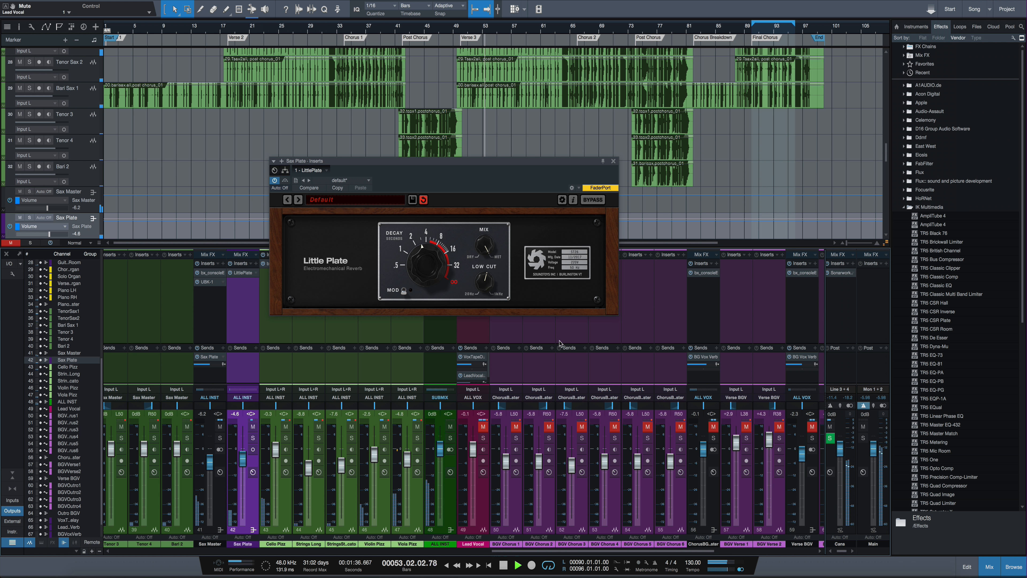
pyautogui.press('space')
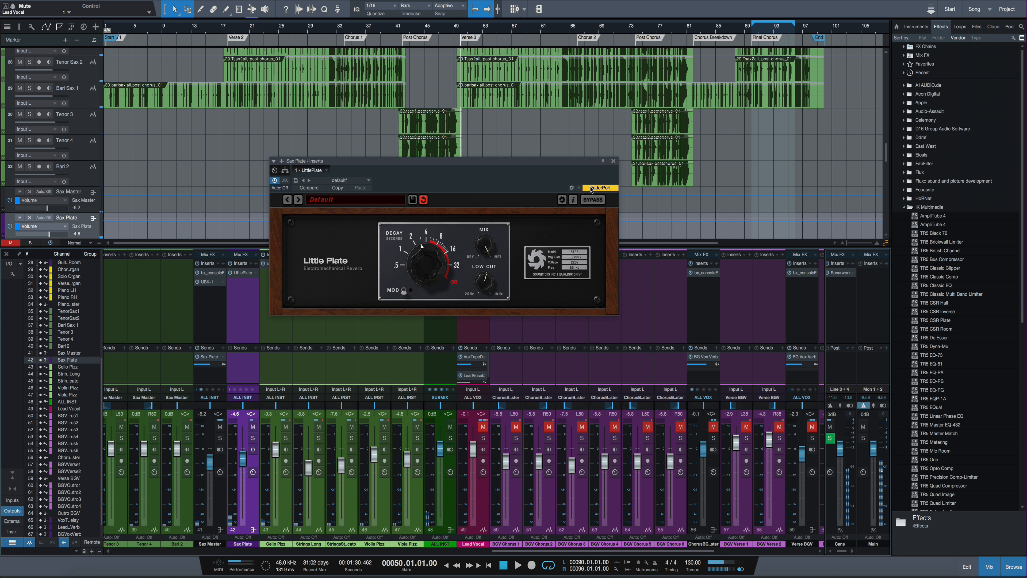
# Step: Close the Sax Plate reverb and open the Little Plate insert on the LeadVocalVerb channel
pyautogui.click(614, 161)
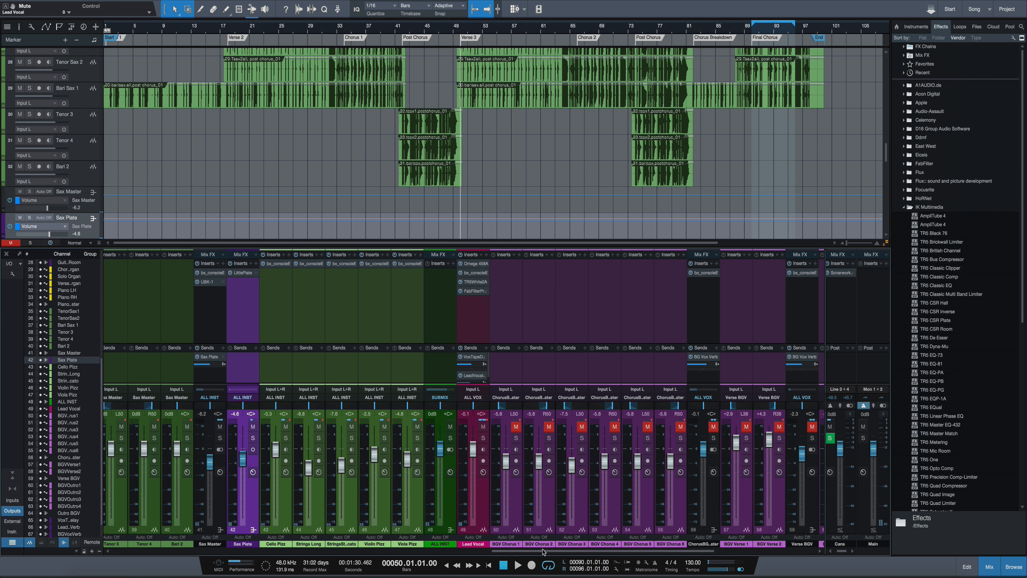
pyautogui.moveTo(546, 554); pyautogui.dragTo(647, 554)
pyautogui.press('space')
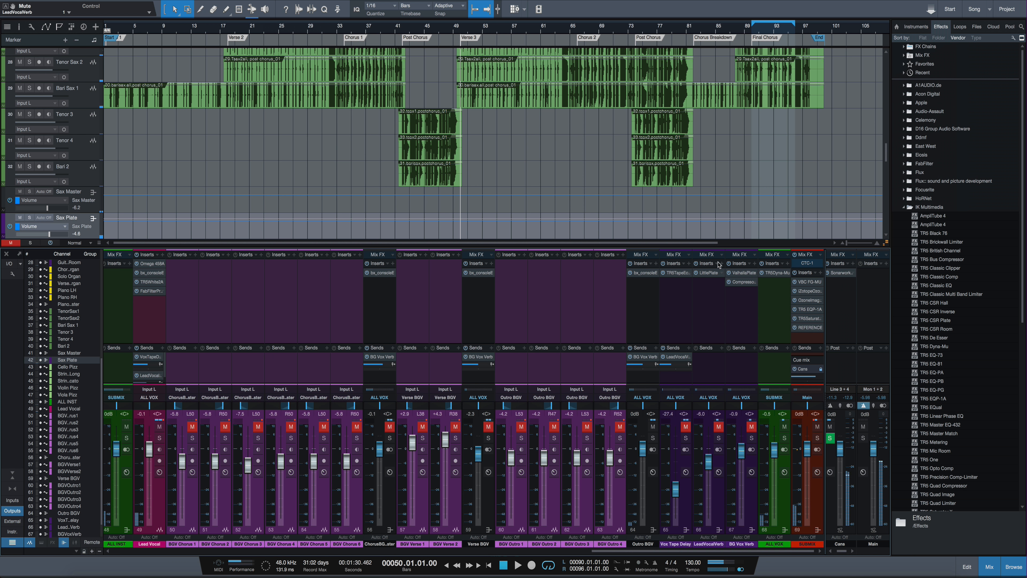
pyautogui.click(708, 272)
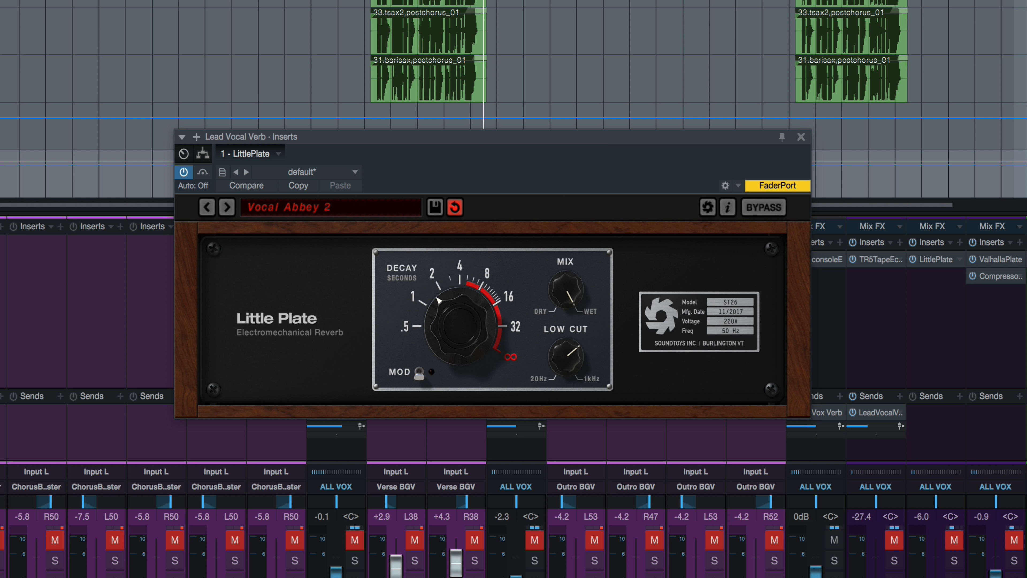
# Step: Compare the lead vocal with and without its reverb by toggling the LeadVocalVerb mute during playback, leaving the channel unmuted
pyautogui.click(956, 541)
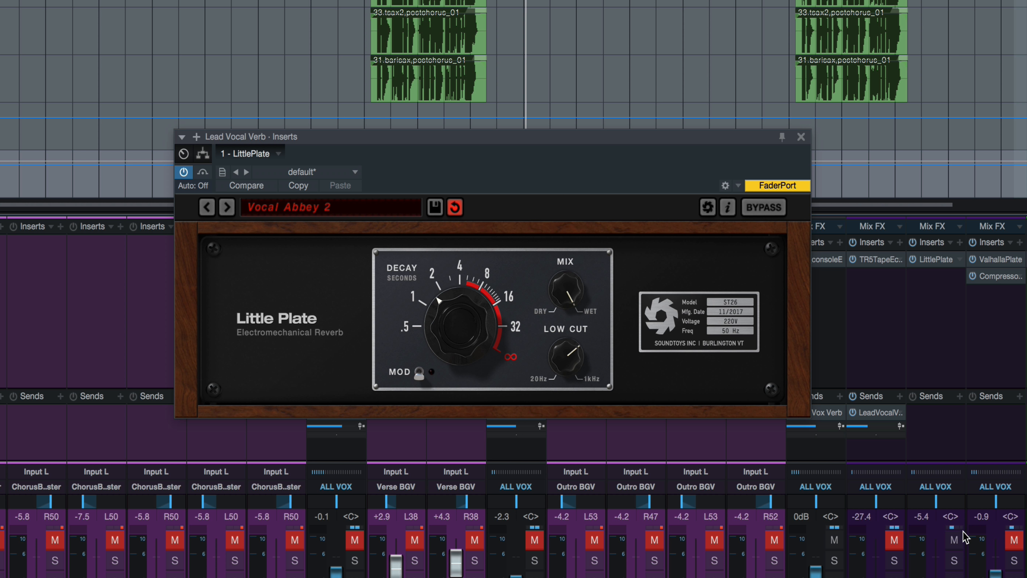
pyautogui.click(955, 540)
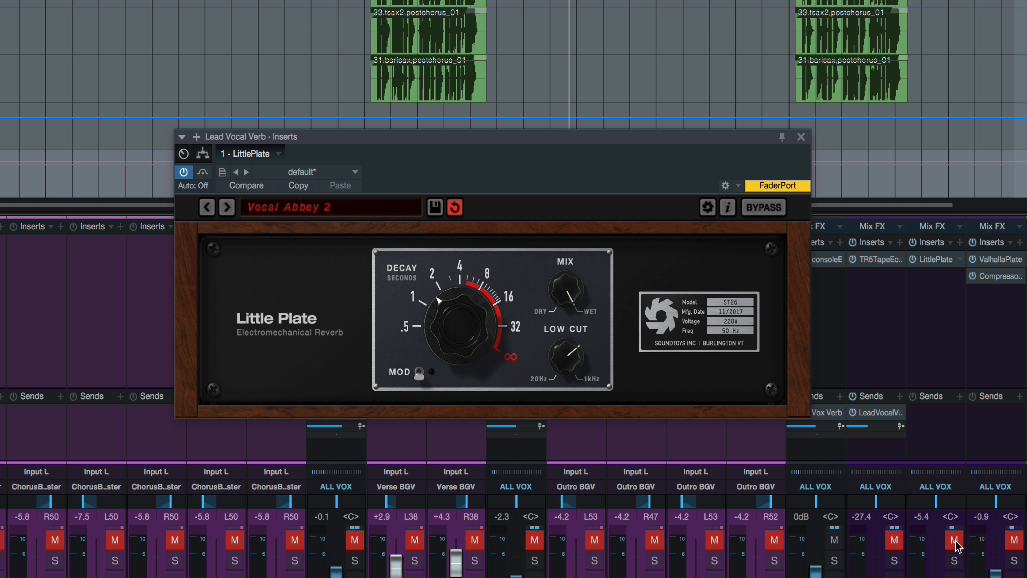
pyautogui.click(956, 541)
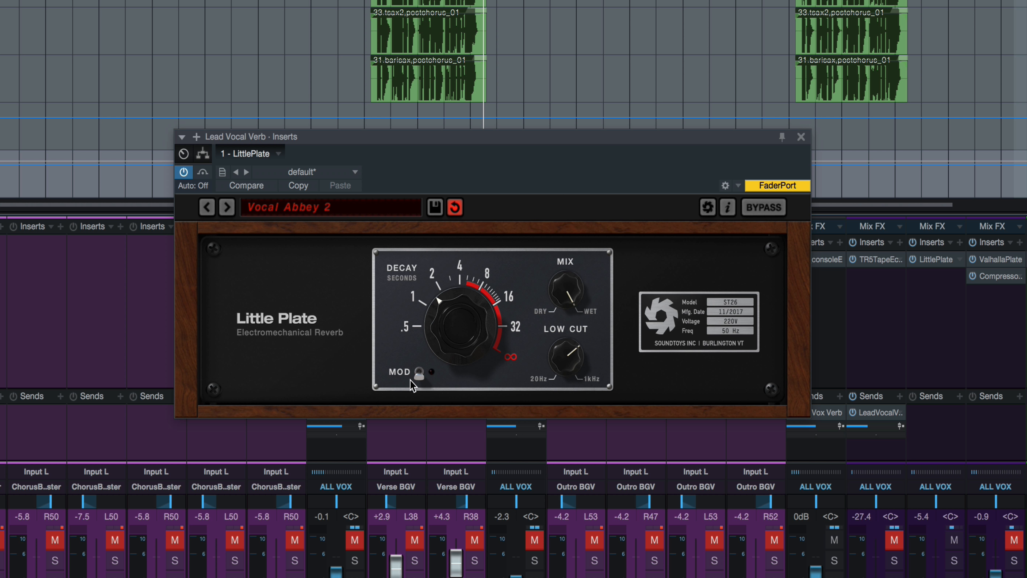
# Step: Audition the lead vocal with the Little Plate's modulation enabled, and switch the modulation off again
pyautogui.click(418, 373)
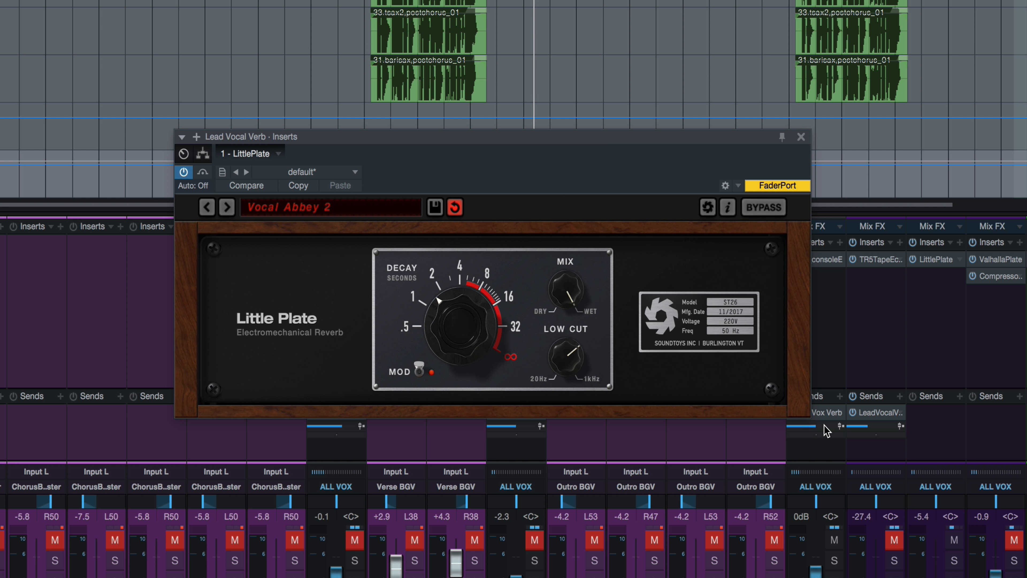
pyautogui.press('space')
pyautogui.click(419, 370)
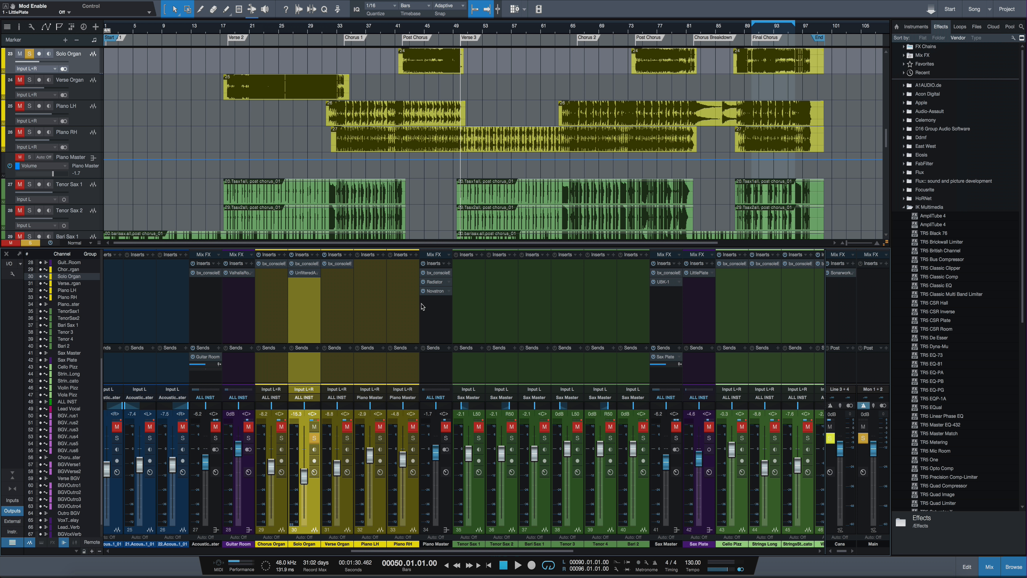
# Step: Bring the vocal channels and vocal effect returns into view in the mixer
pyautogui.moveTo(402, 551); pyautogui.dragTo(753, 554)
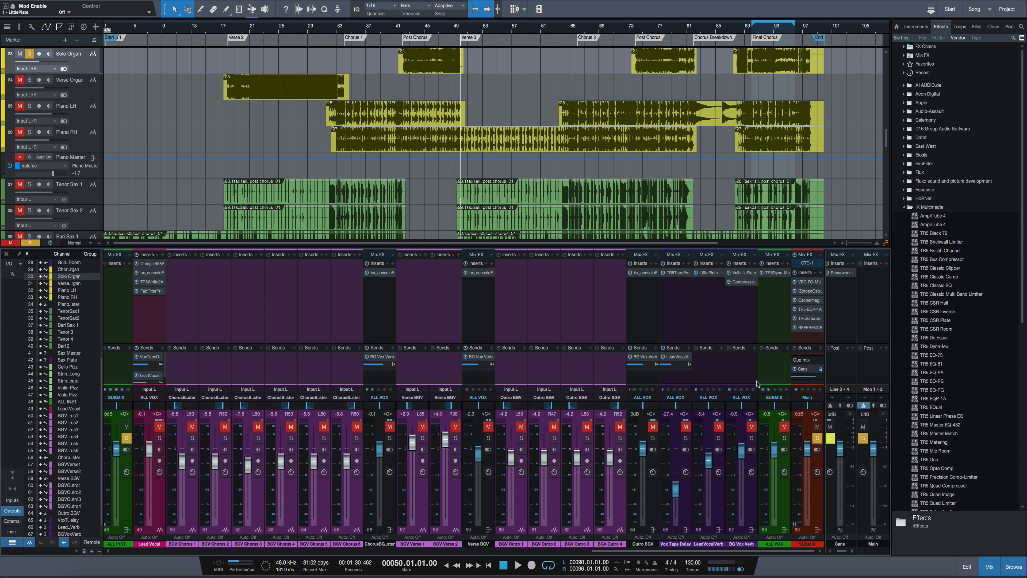